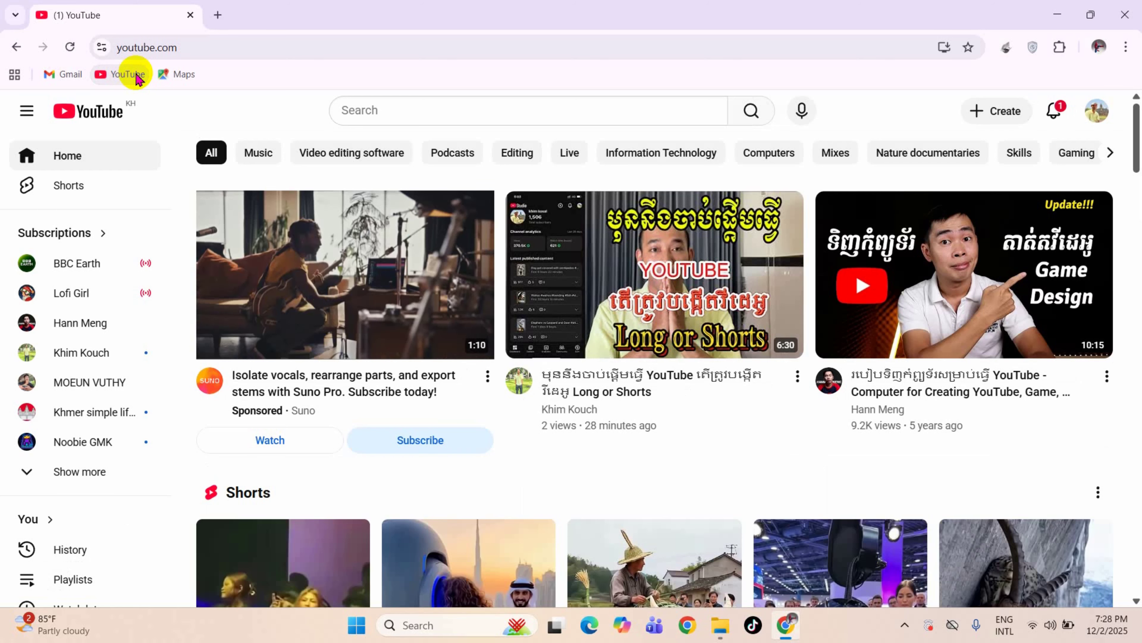
- Go from the YouTube home page to your own videos in YouTube Studio and open the channel dashboard
{"action": "scroll", "coordinate": [135, 360], "scroll_direction": "down", "scroll_amount": 5}
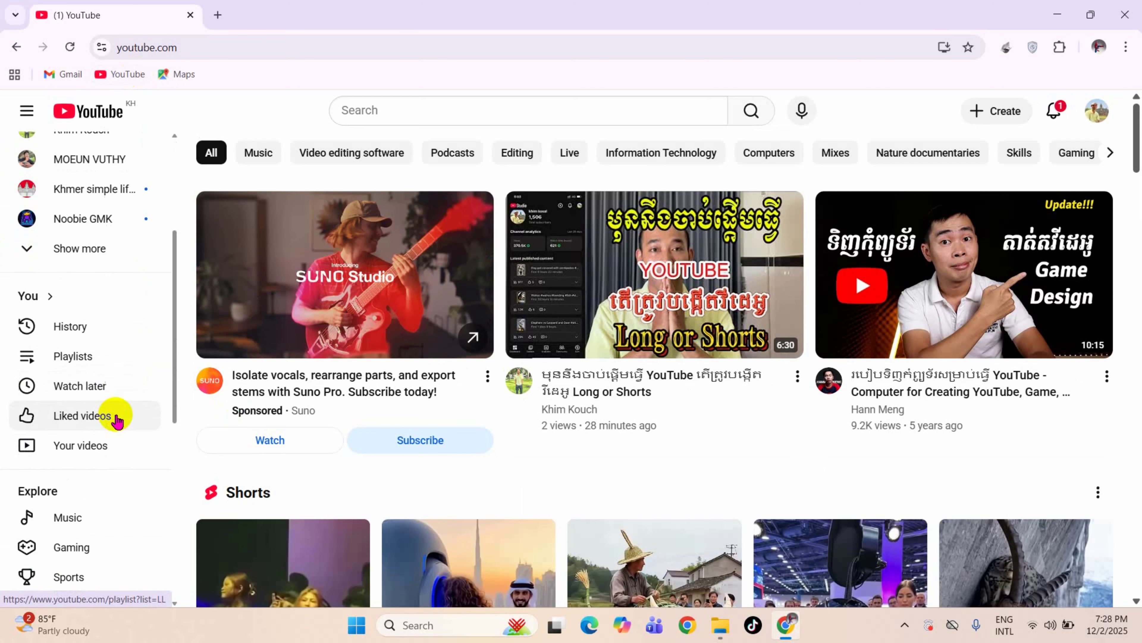
{"action": "left_click", "coordinate": [95, 448]}
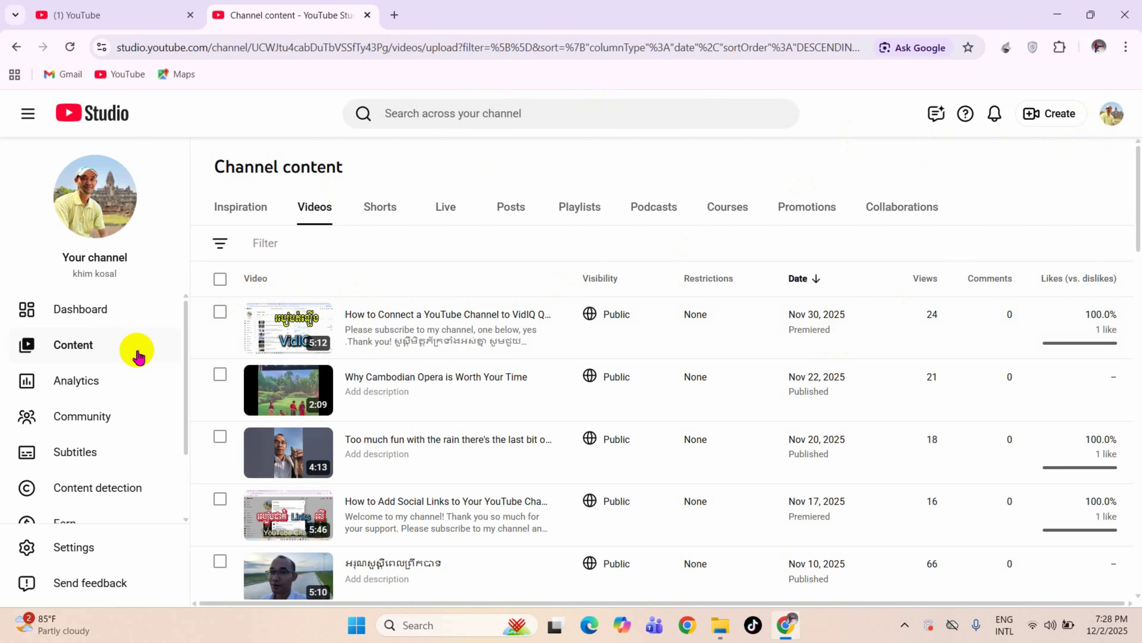
{"action": "left_click", "coordinate": [94, 315]}
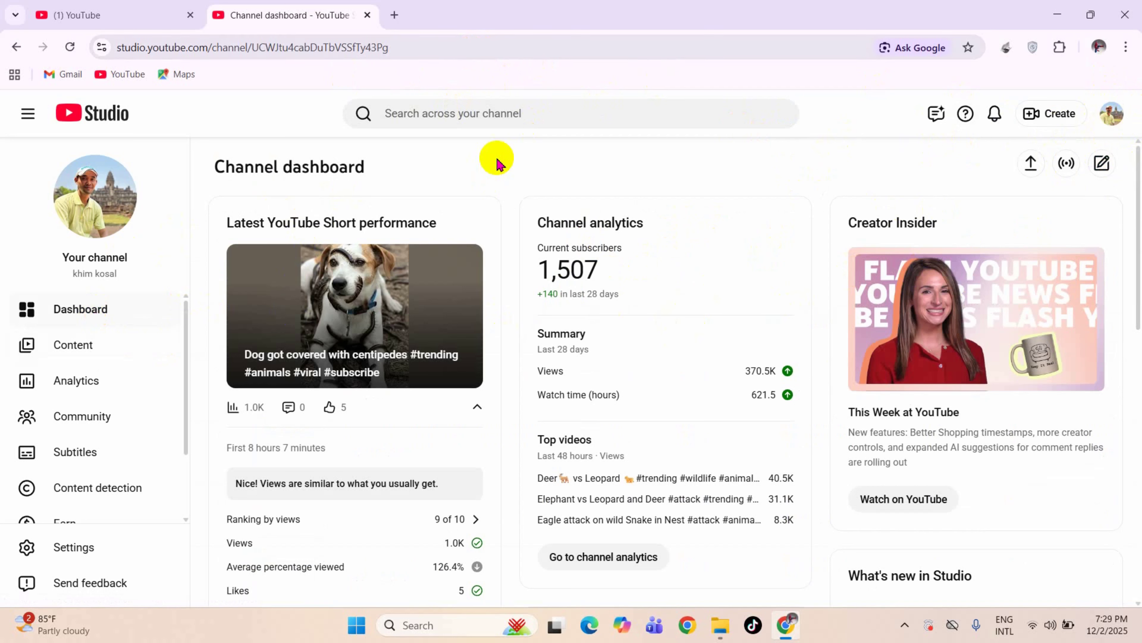
- Search the web for "download tubebuddy extension" in a new browser tab
{"action": "left_click", "coordinate": [395, 15]}
{"action": "left_click", "coordinate": [276, 49]}
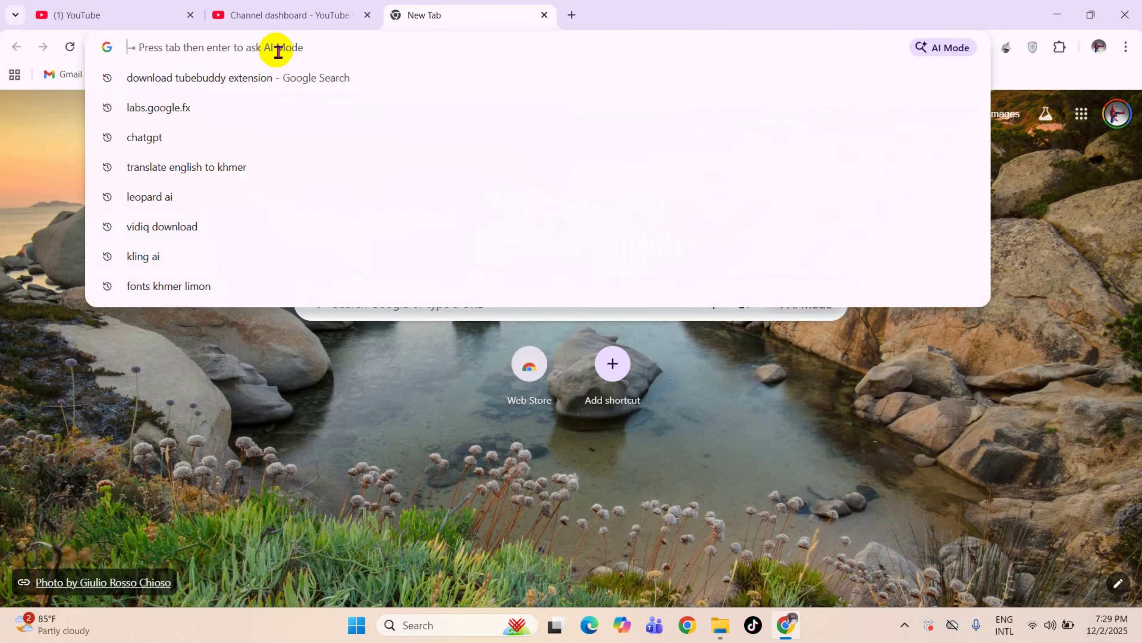
{"action": "type", "text": "do"}
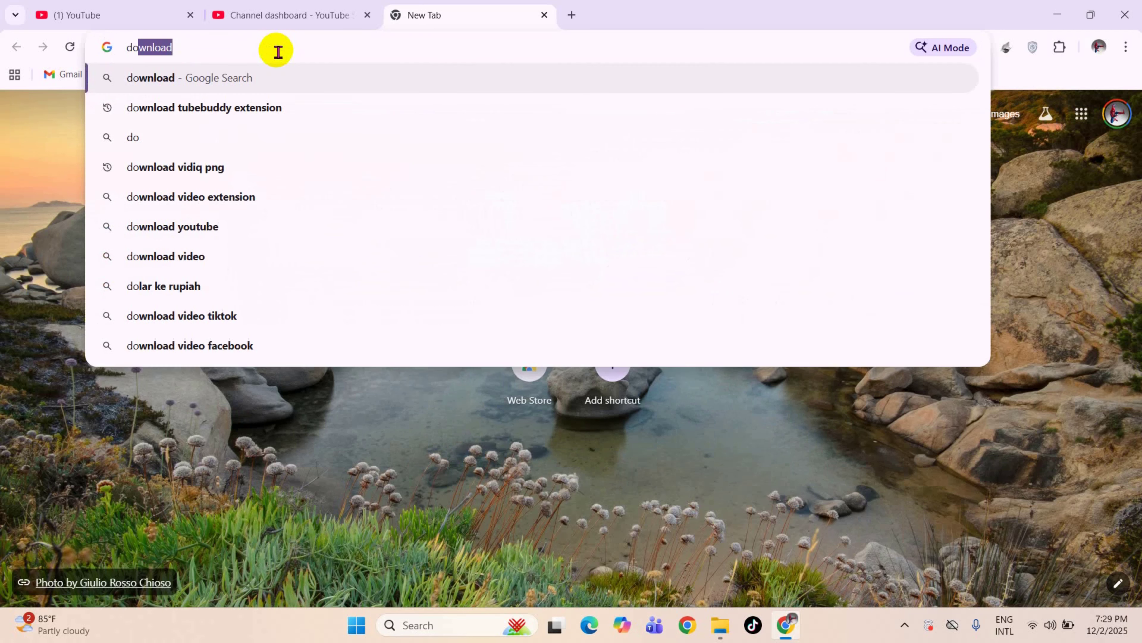
{"action": "type", "text": "wnload "}
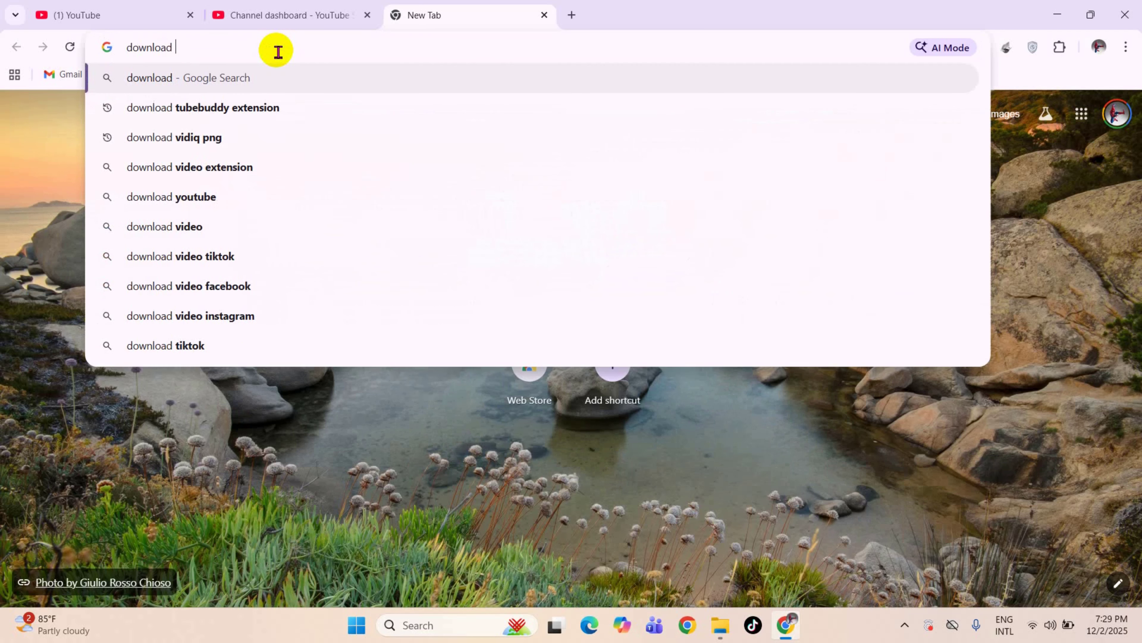
{"action": "type", "text": "tube"}
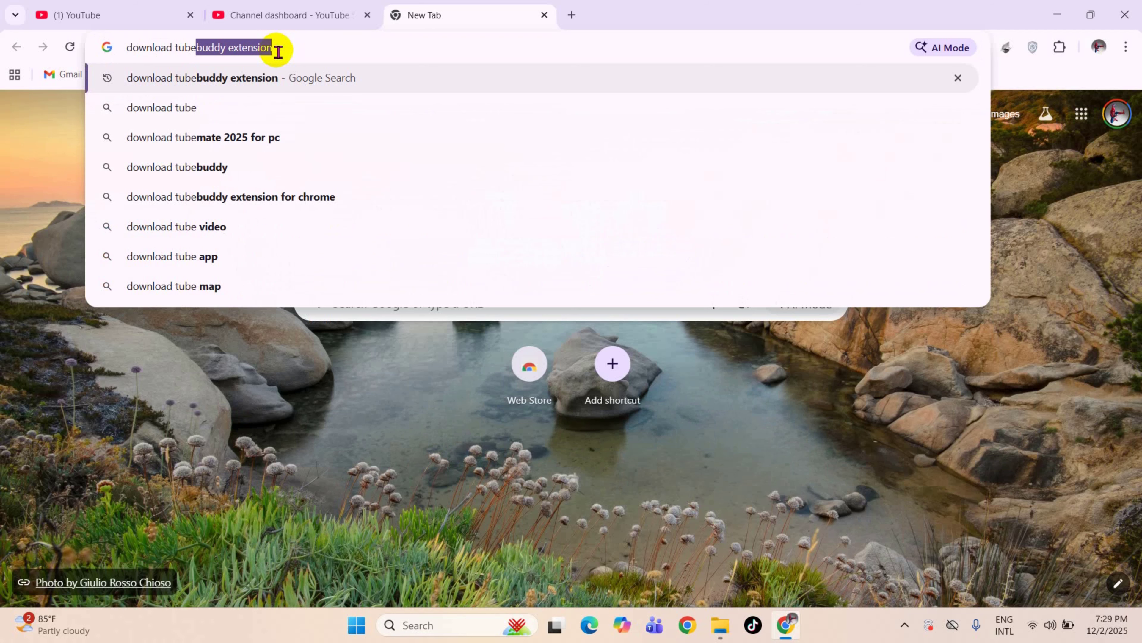
{"action": "key", "text": "Right"}
{"action": "key", "text": "Return"}
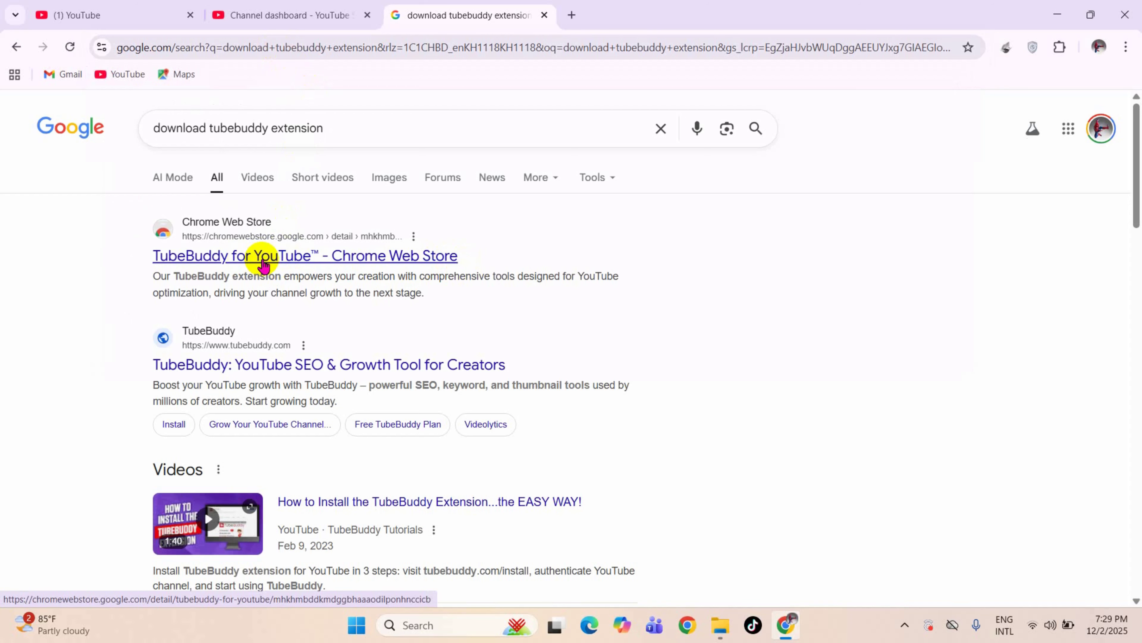
- Install the TubeBuddy for YouTube extension from its Chrome Web Store page and dismiss the installation notice
{"action": "left_click", "coordinate": [263, 261]}
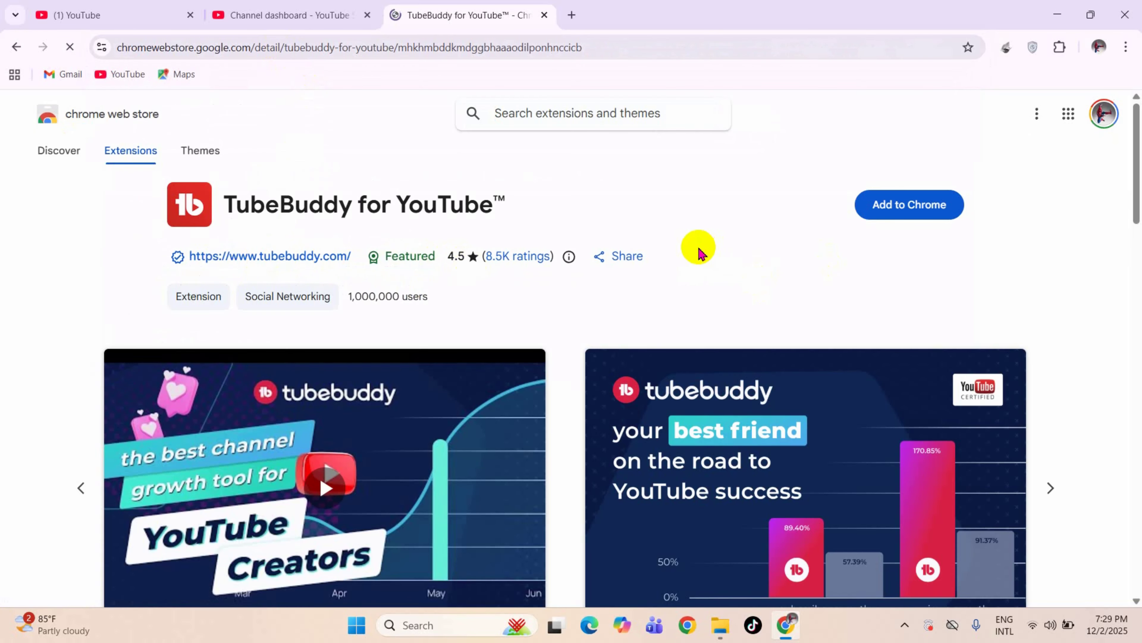
{"action": "left_click", "coordinate": [911, 218]}
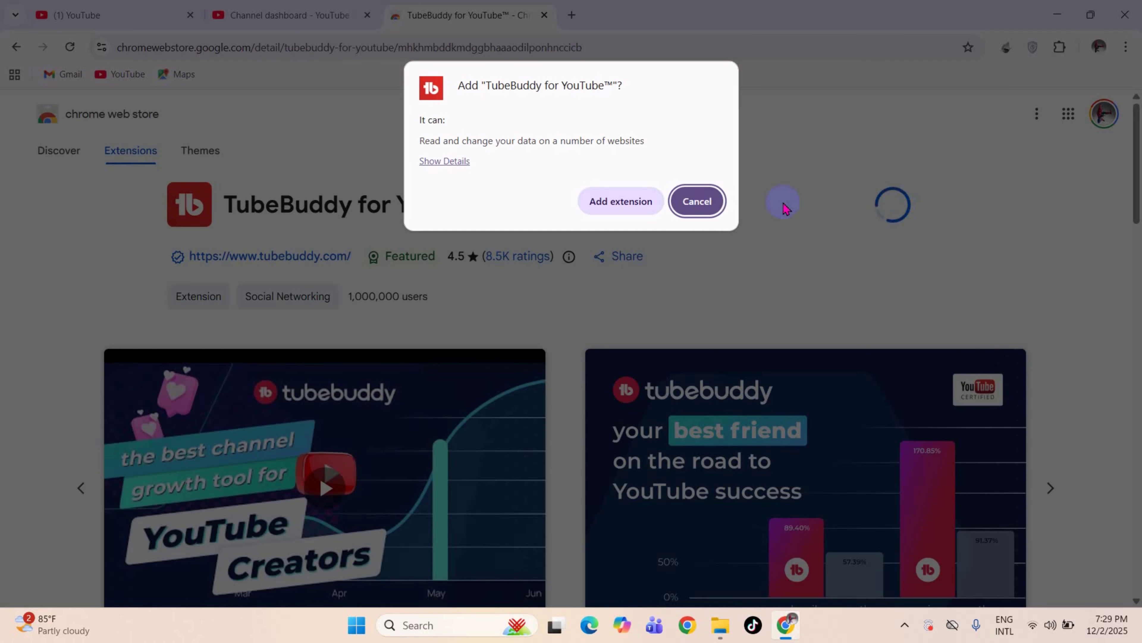
{"action": "left_click", "coordinate": [613, 210]}
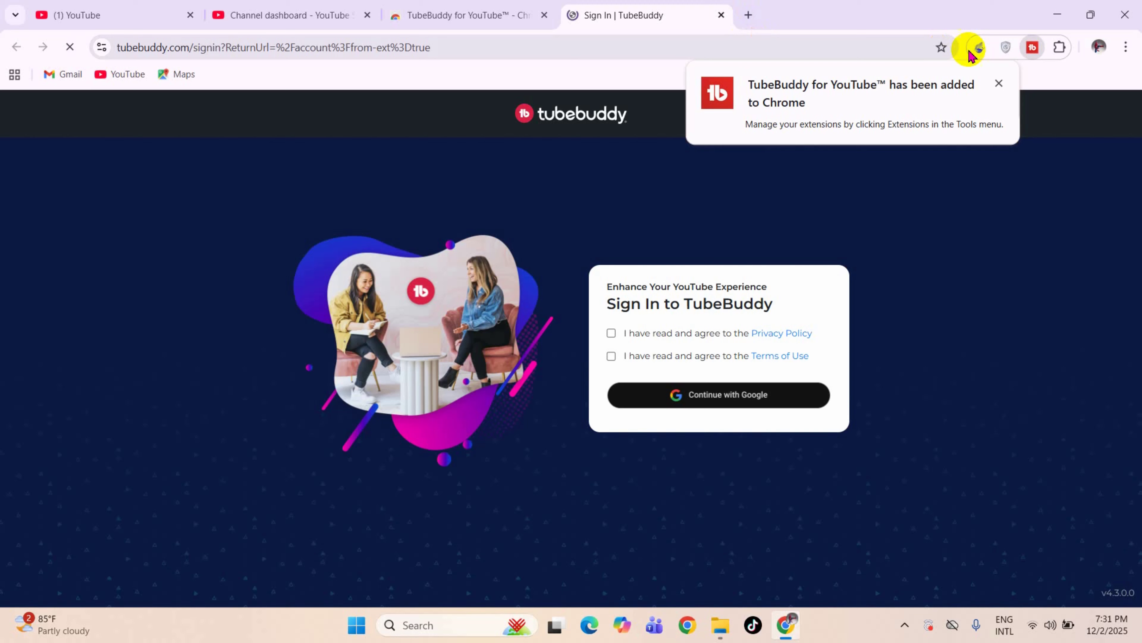
{"action": "left_click", "coordinate": [999, 83]}
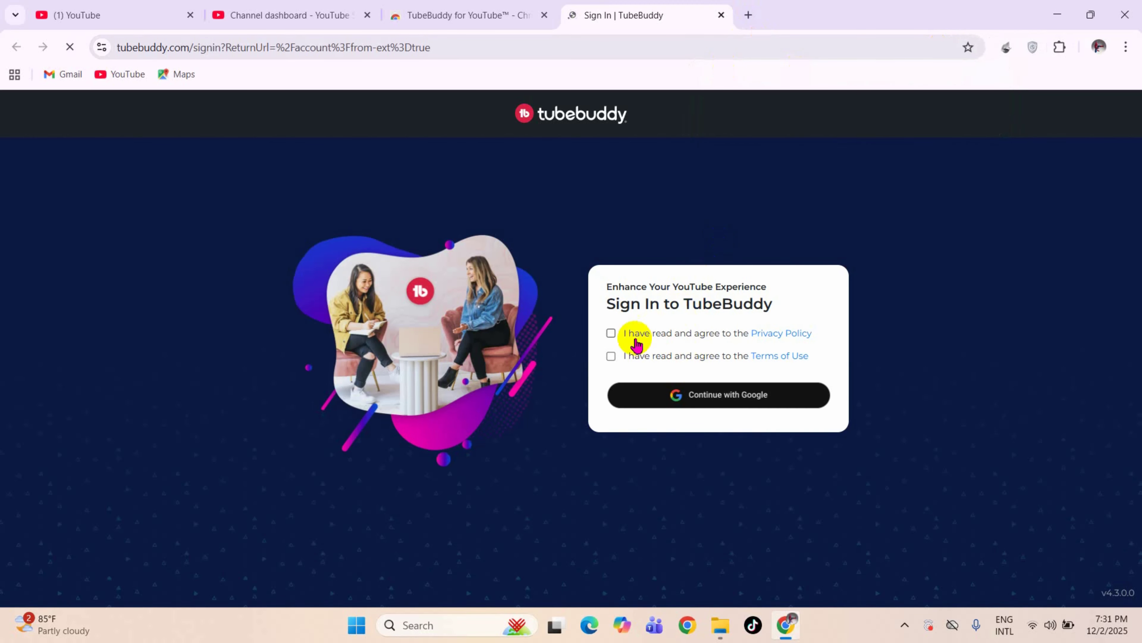
- Agree to TubeBuddy's Privacy Policy and Terms of Use and sign in with the existing Google account
{"action": "left_click", "coordinate": [611, 333]}
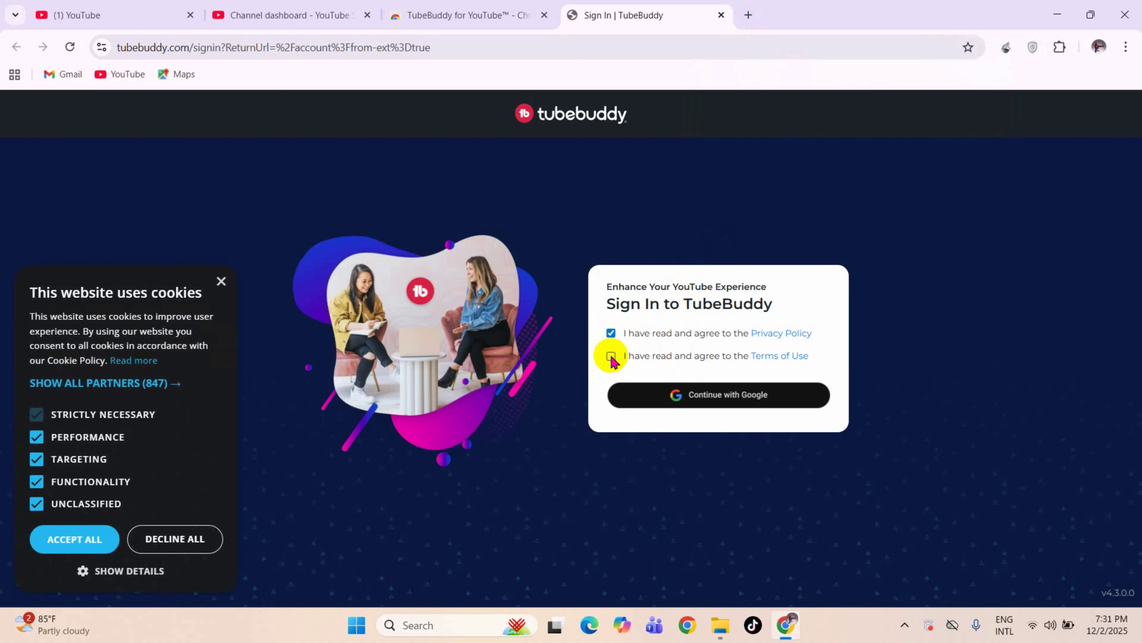
{"action": "left_click", "coordinate": [611, 356]}
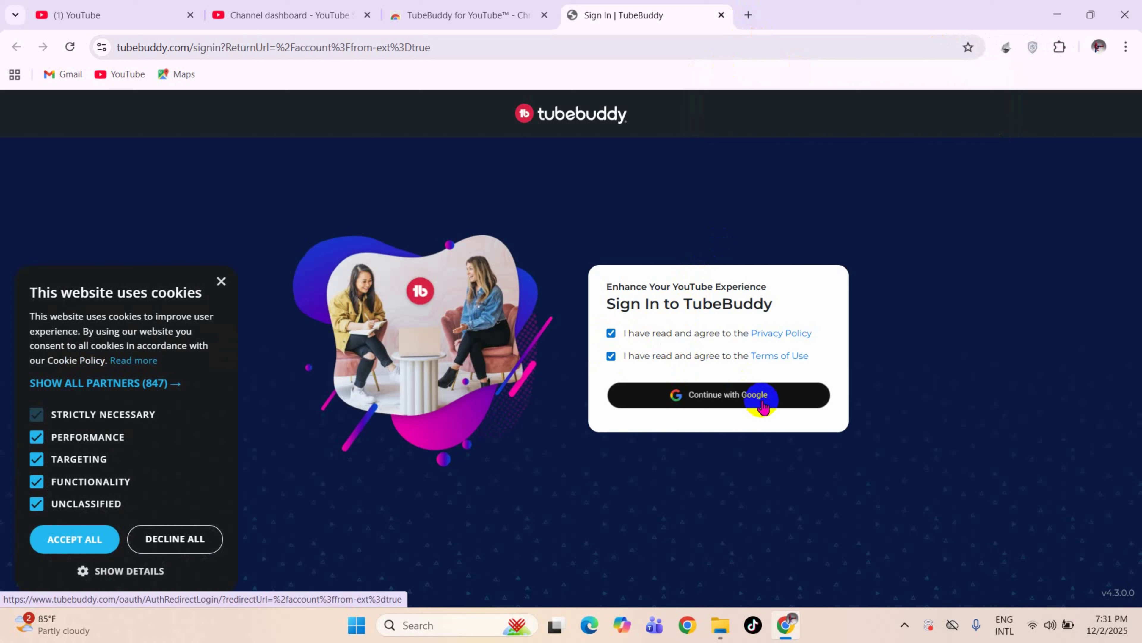
{"action": "left_click", "coordinate": [748, 404]}
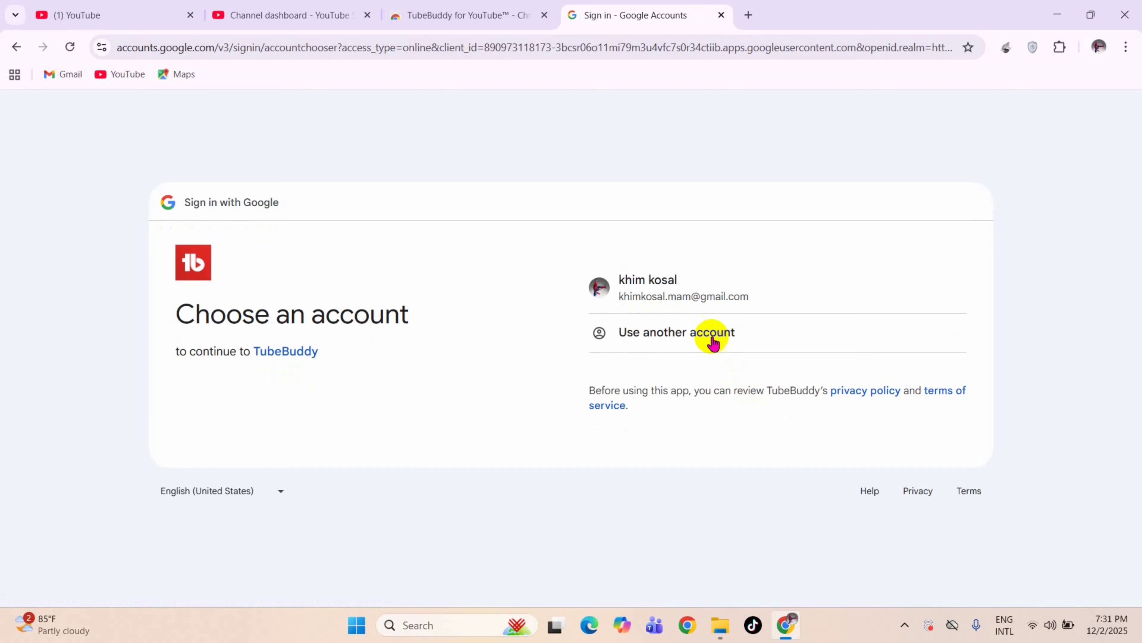
{"action": "left_click", "coordinate": [702, 301]}
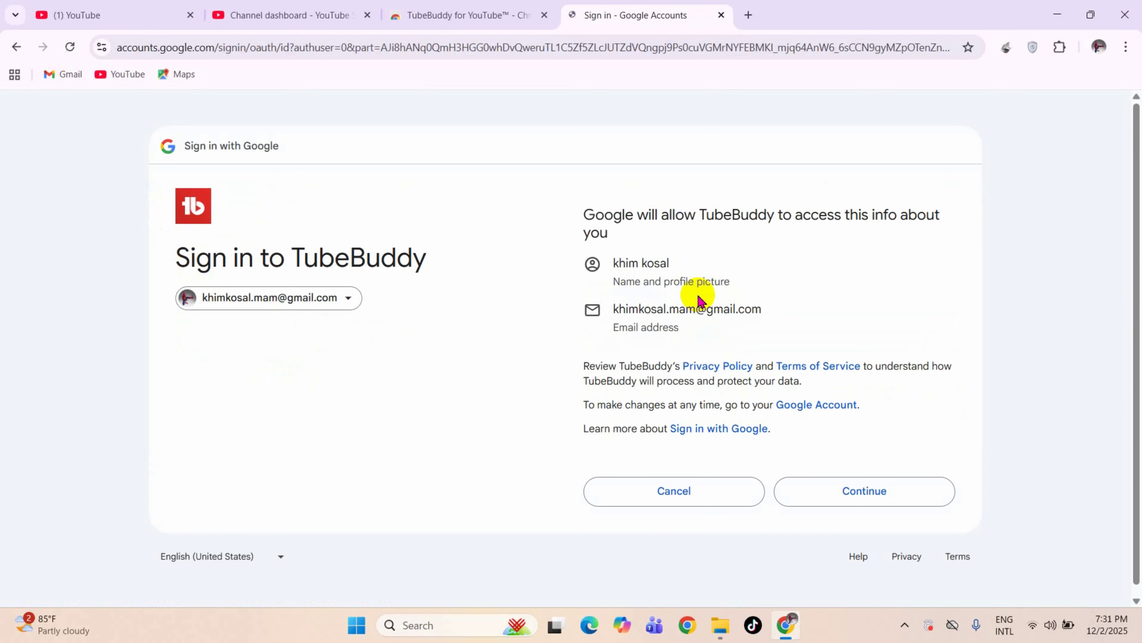
{"action": "left_click", "coordinate": [876, 495]}
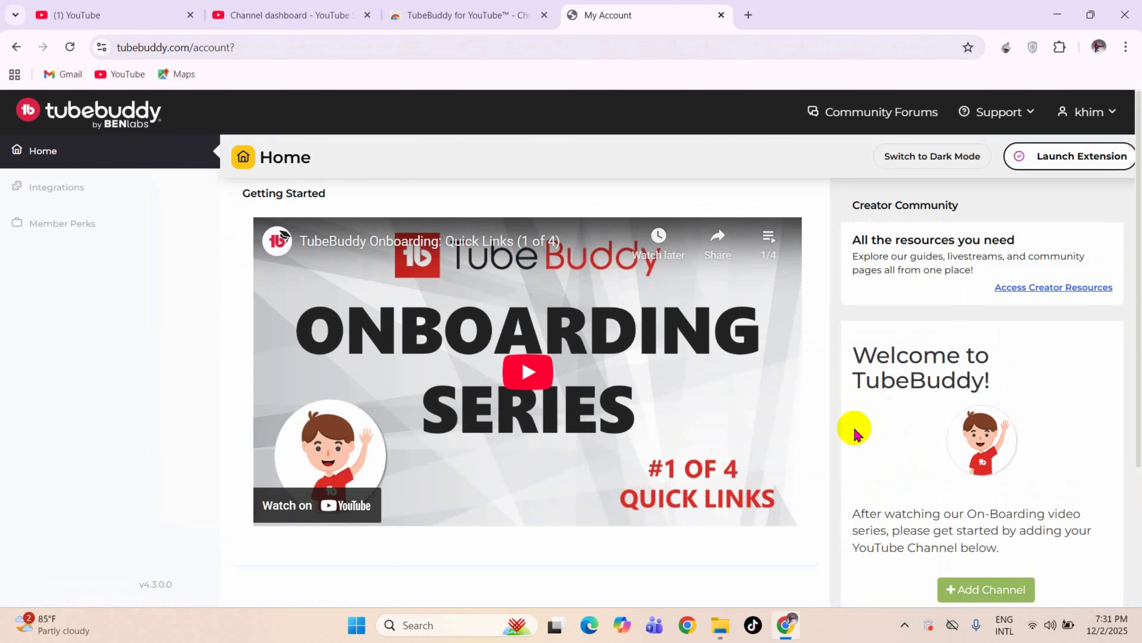
{"action": "scroll", "coordinate": [990, 441], "scroll_direction": "down", "scroll_amount": 4}
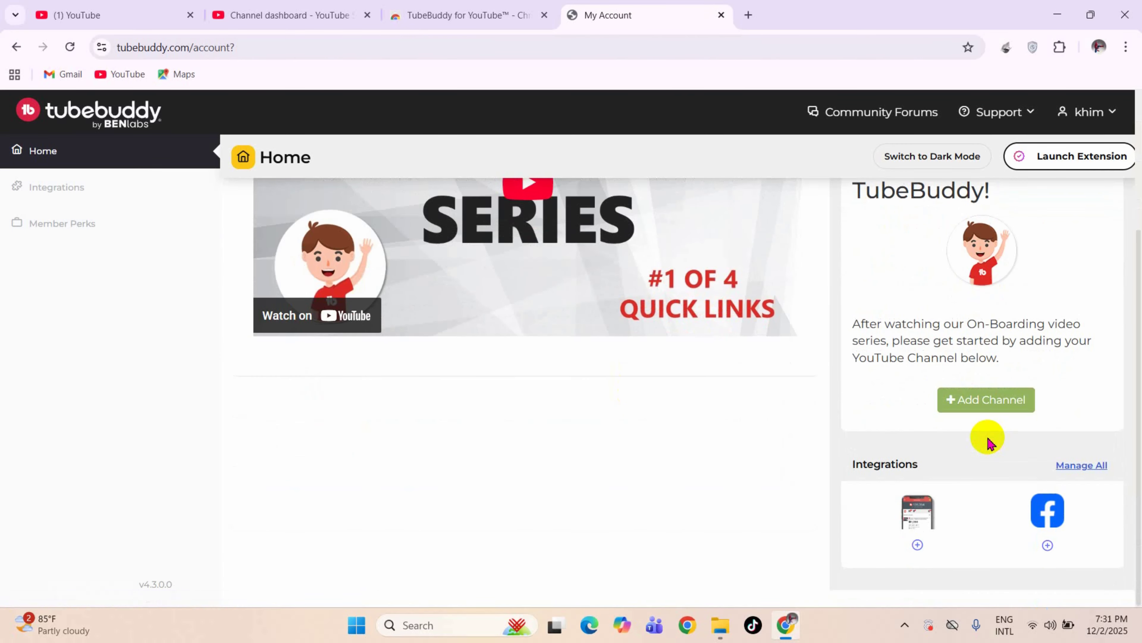
{"action": "scroll", "coordinate": [989, 442], "scroll_direction": "up", "scroll_amount": 4}
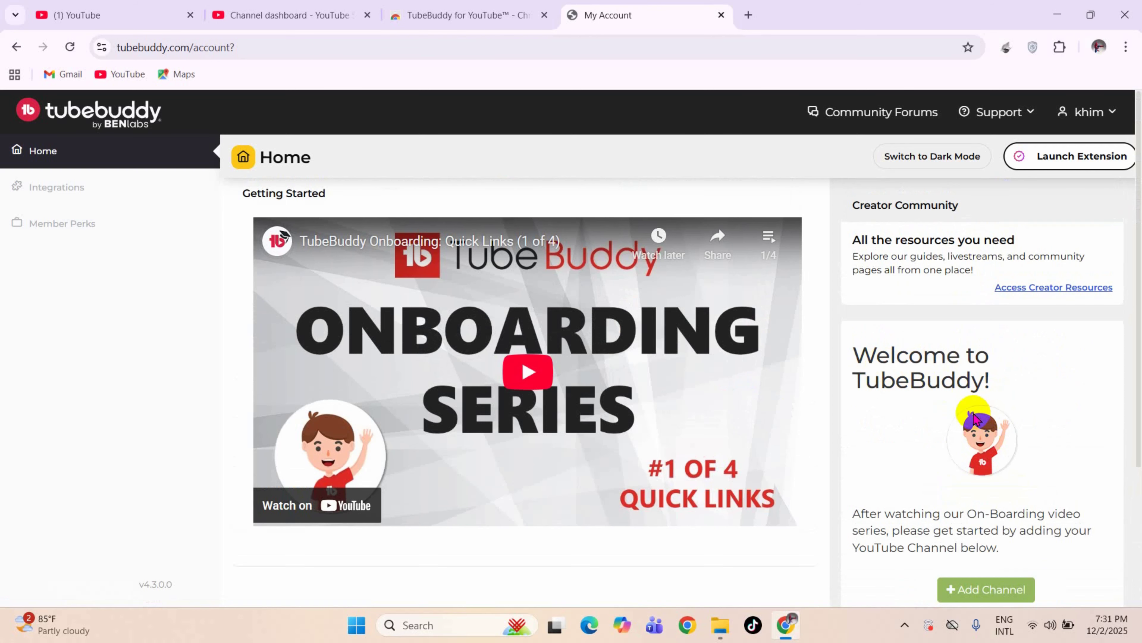
{"action": "scroll", "coordinate": [973, 419], "scroll_direction": "down", "scroll_amount": 4}
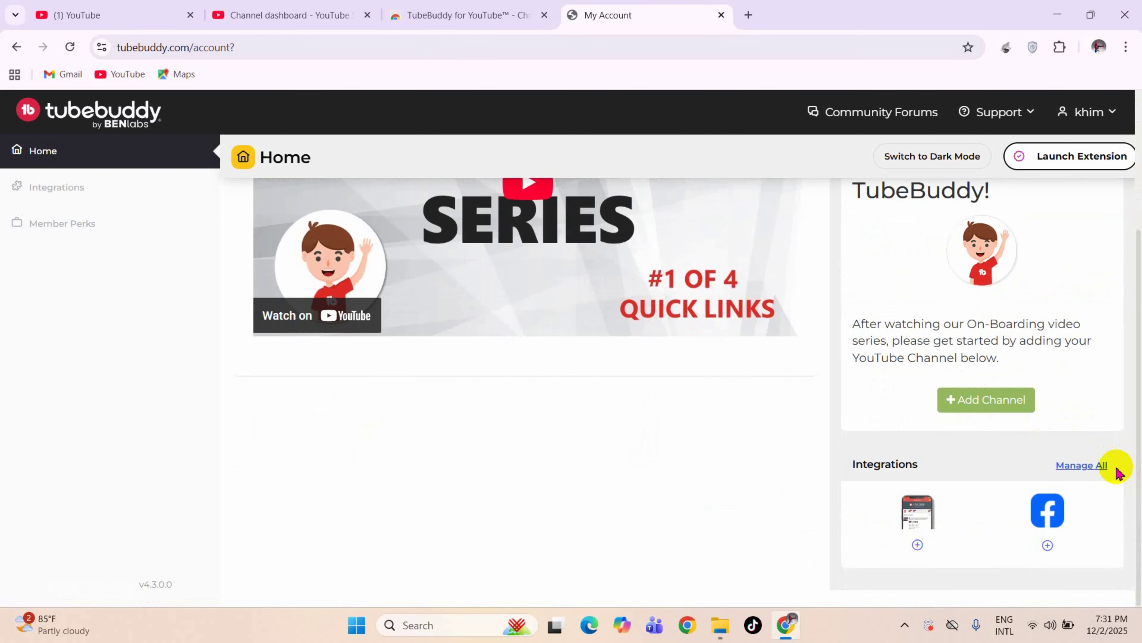
{"action": "scroll", "coordinate": [1106, 472], "scroll_direction": "up", "scroll_amount": 4}
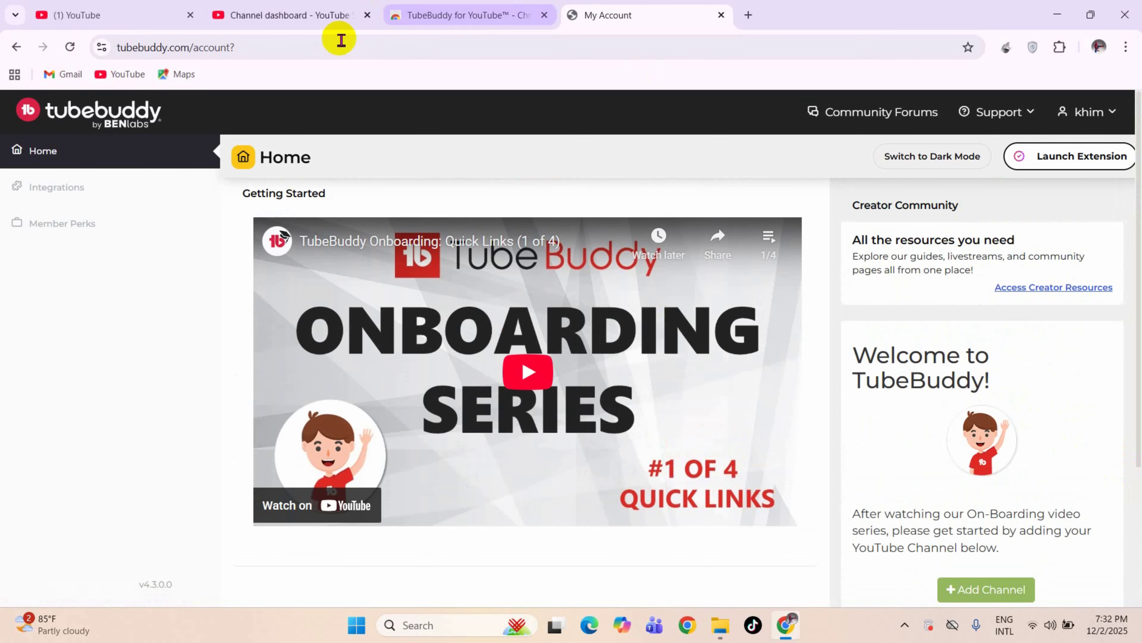
- From the YouTube Studio dashboard, accept TubeBuddy's terms and sign in to the extension with the existing Google account
{"action": "left_click", "coordinate": [246, 18]}
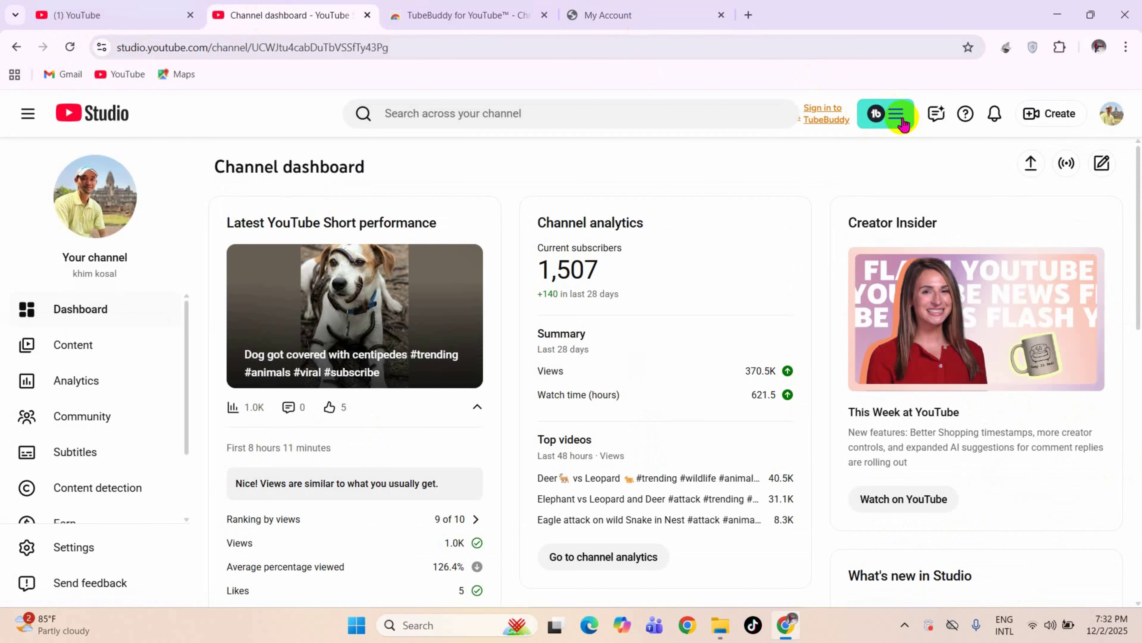
{"action": "left_click", "coordinate": [874, 114]}
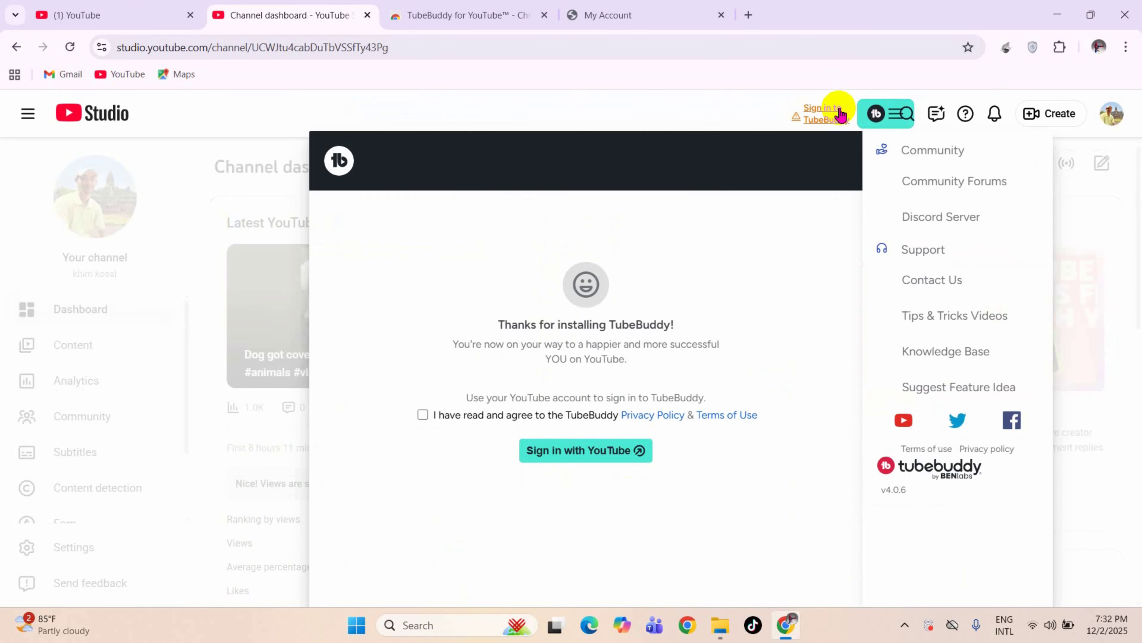
{"action": "left_click", "coordinate": [424, 415]}
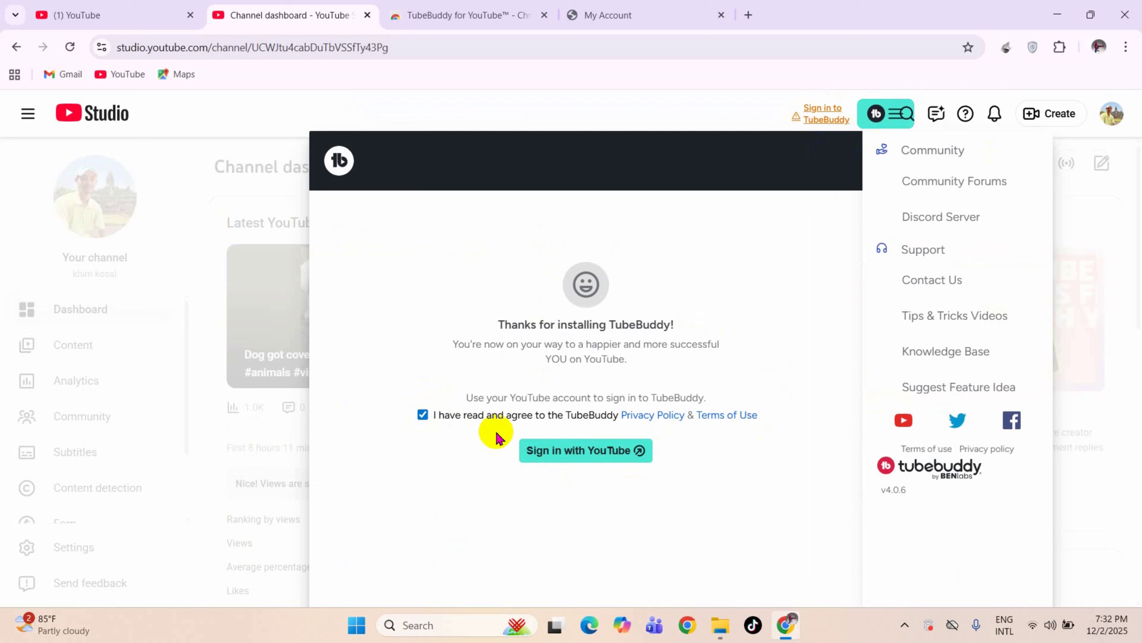
{"action": "left_click", "coordinate": [594, 451]}
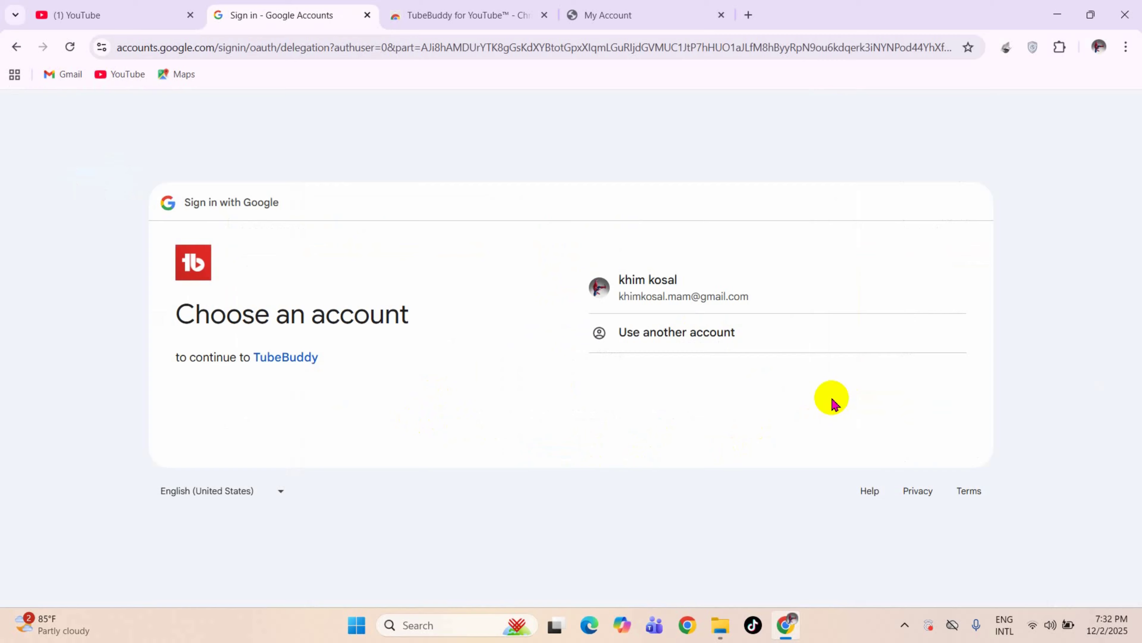
{"action": "left_click", "coordinate": [675, 287]}
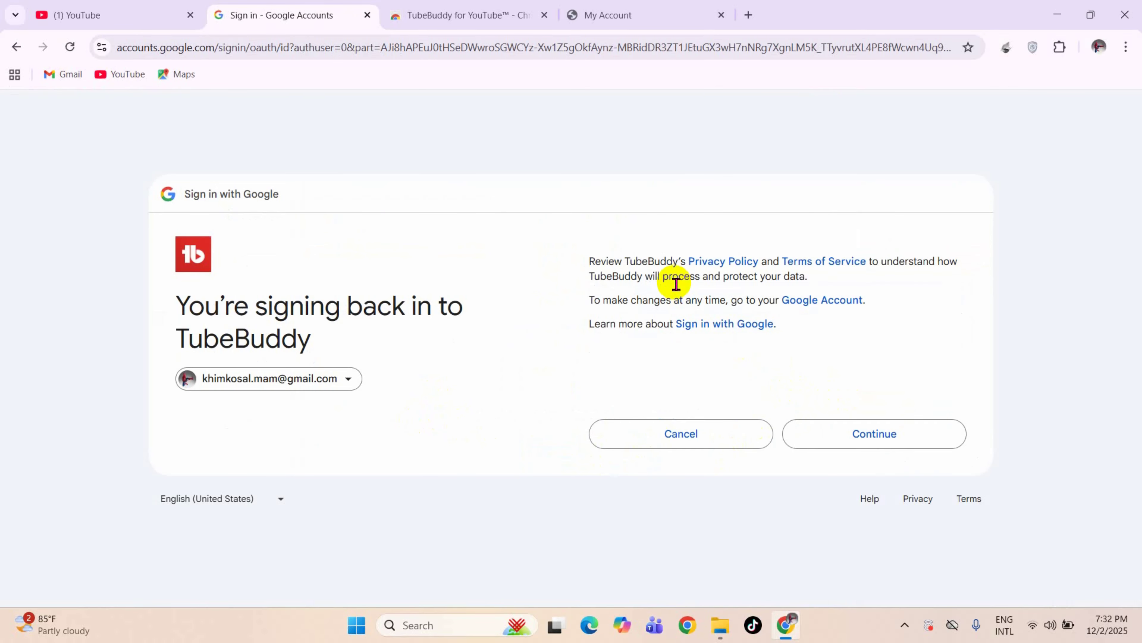
{"action": "left_click", "coordinate": [882, 434]}
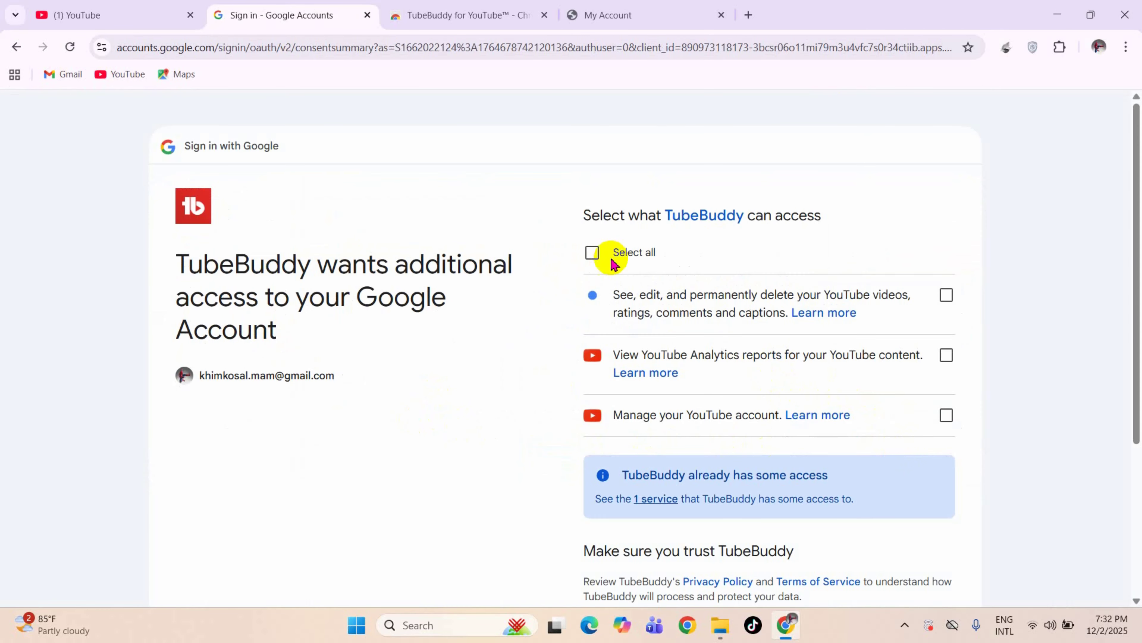
- Grant TubeBuddy all the requested YouTube permissions and continue to finish the authorization
{"action": "left_click", "coordinate": [594, 254]}
{"action": "scroll", "coordinate": [811, 342], "scroll_direction": "down", "scroll_amount": 5}
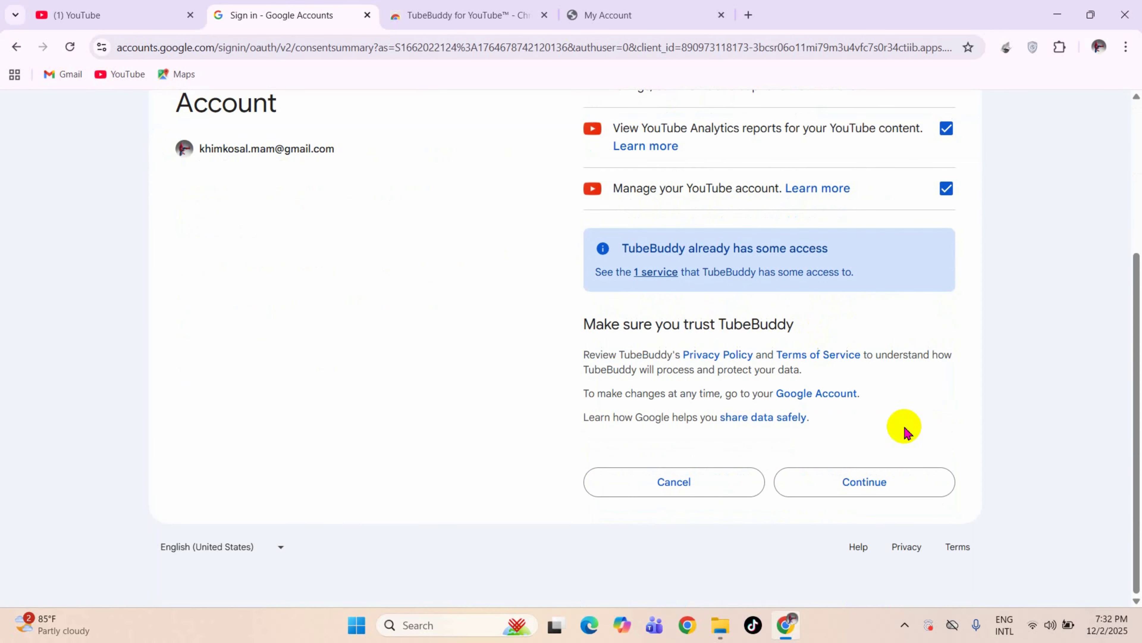
{"action": "left_click", "coordinate": [880, 485]}
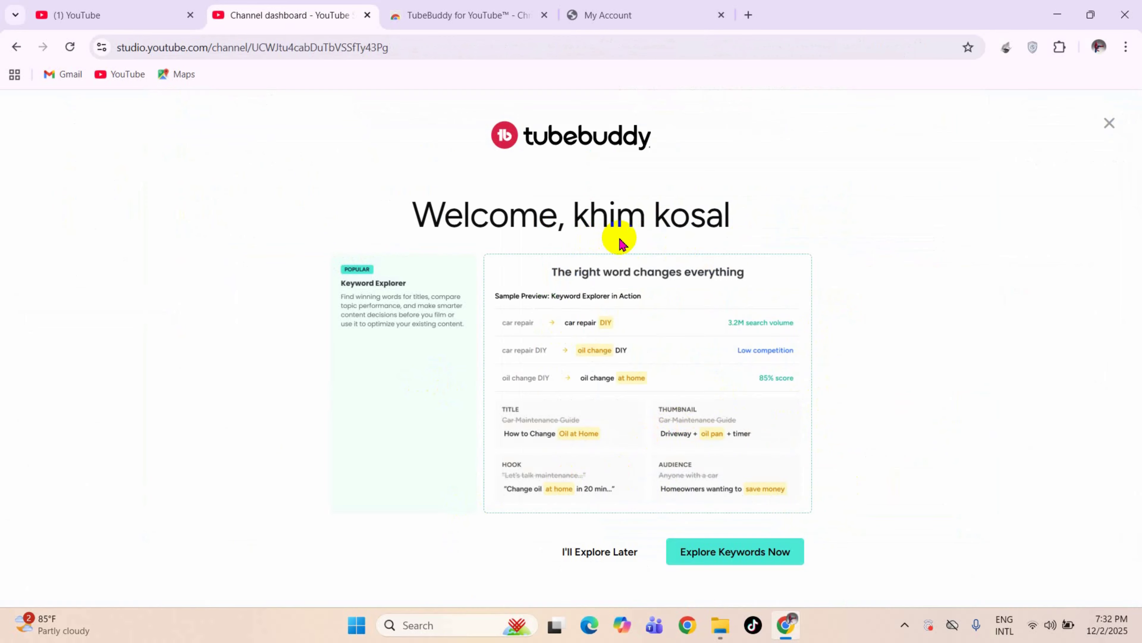
- Close the TubeBuddy account page and open the Gmail inbox in a new tab to check for new messages
{"action": "left_click", "coordinate": [720, 16]}
{"action": "left_click", "coordinate": [495, 18]}
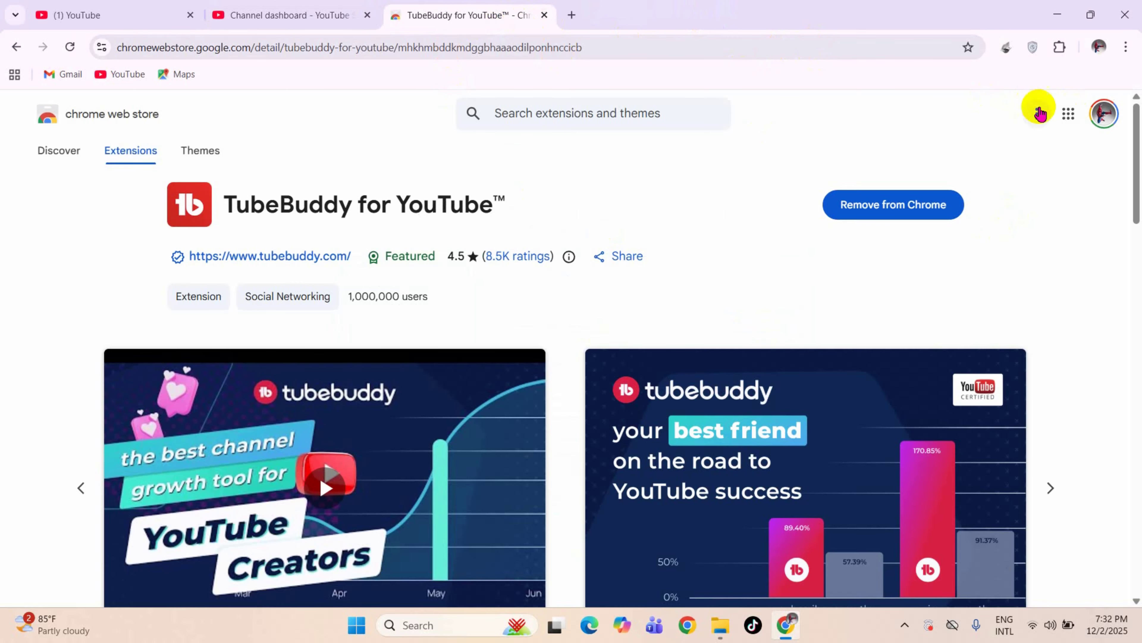
{"action": "left_click", "coordinate": [571, 15]}
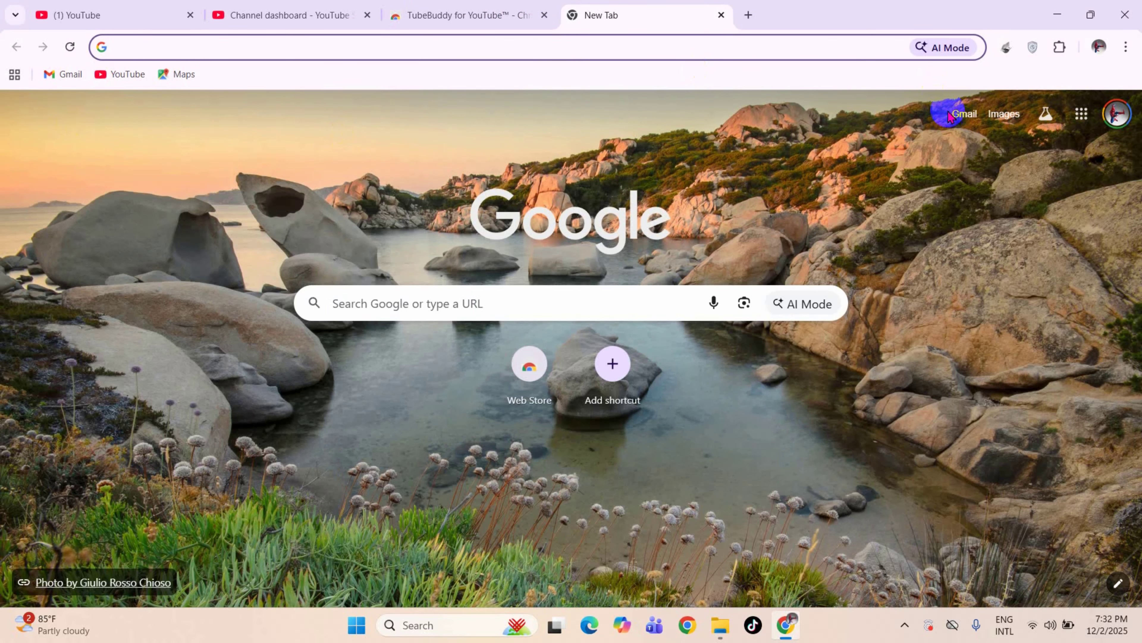
{"action": "left_click", "coordinate": [958, 113]}
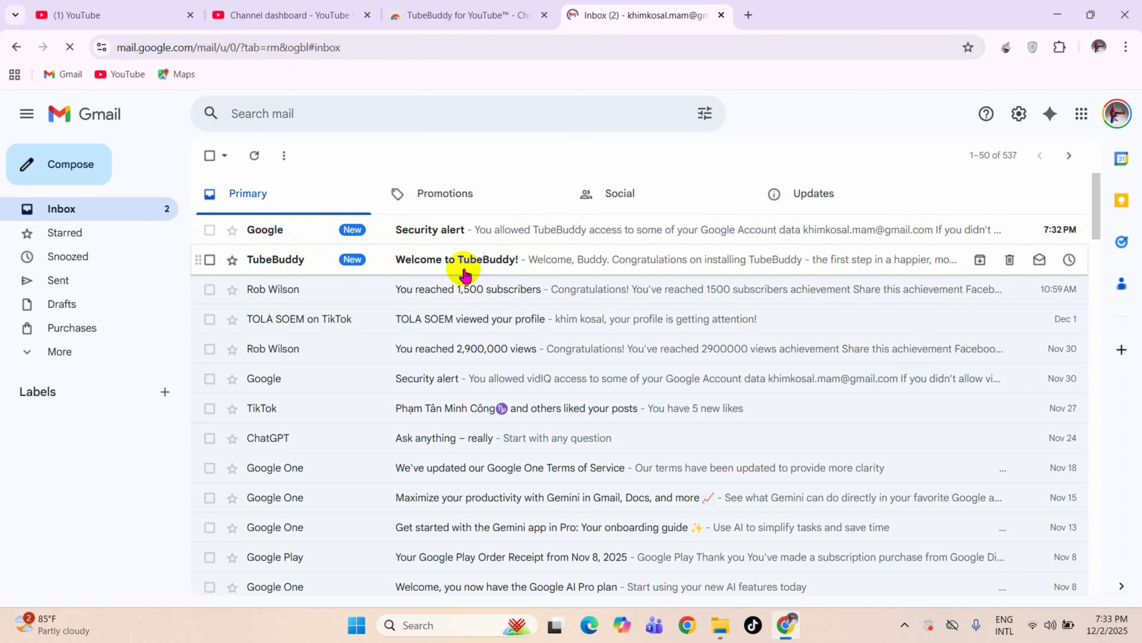
- Review the open YouTube home and Studio pages, and close the Gmail inbox
{"action": "left_click", "coordinate": [299, 15]}
{"action": "left_click", "coordinate": [114, 17]}
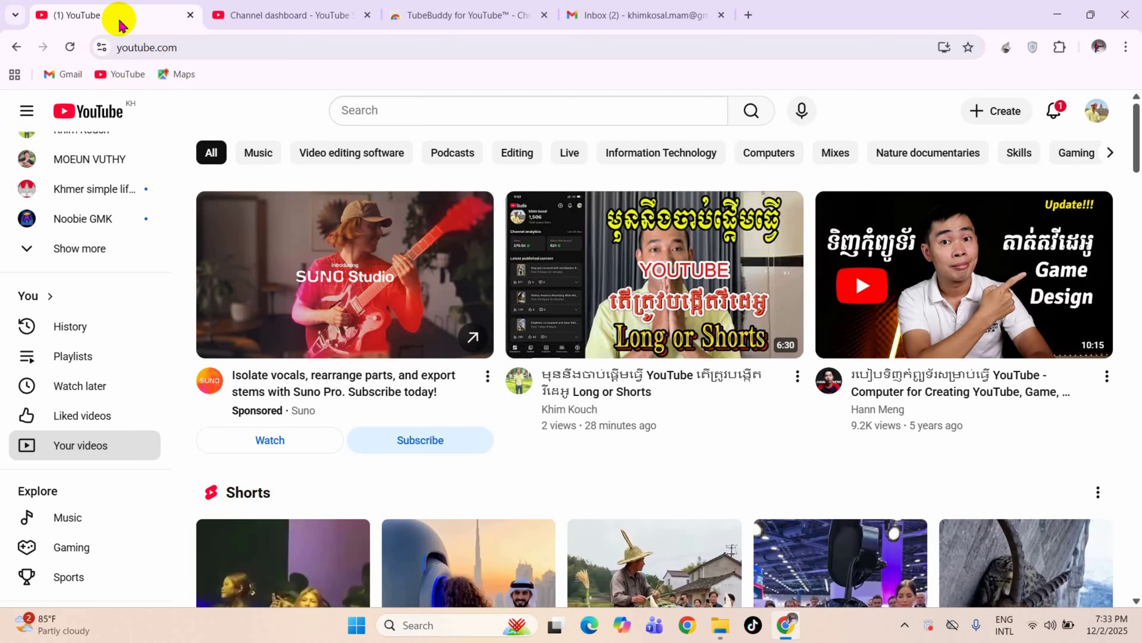
{"action": "left_click", "coordinate": [292, 19]}
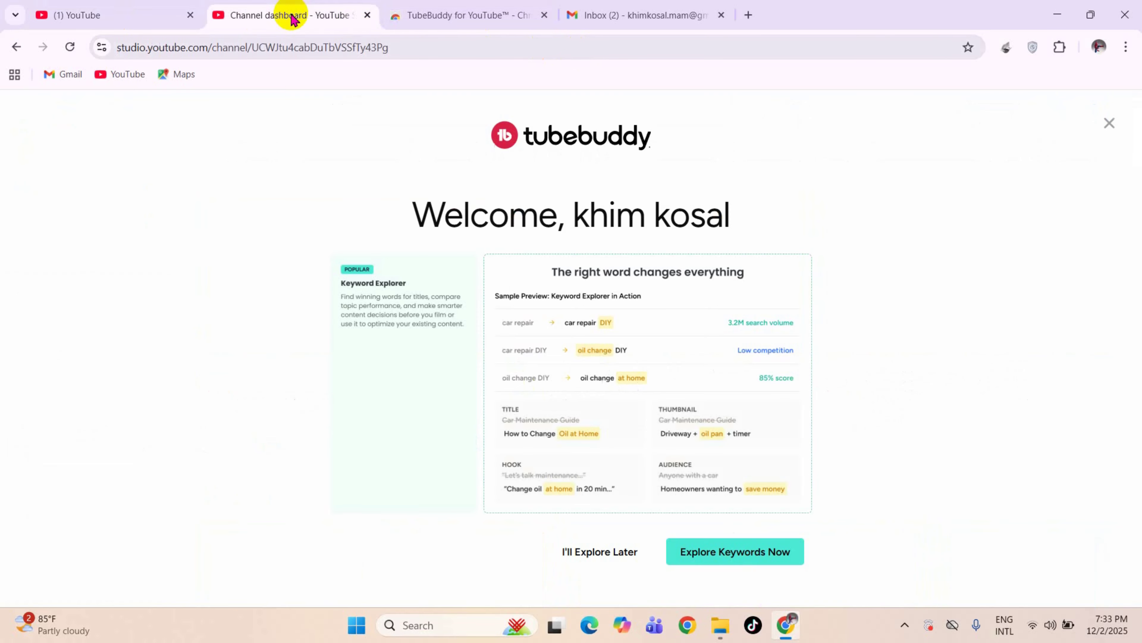
{"action": "left_click", "coordinate": [650, 16]}
{"action": "left_click", "coordinate": [721, 15]}
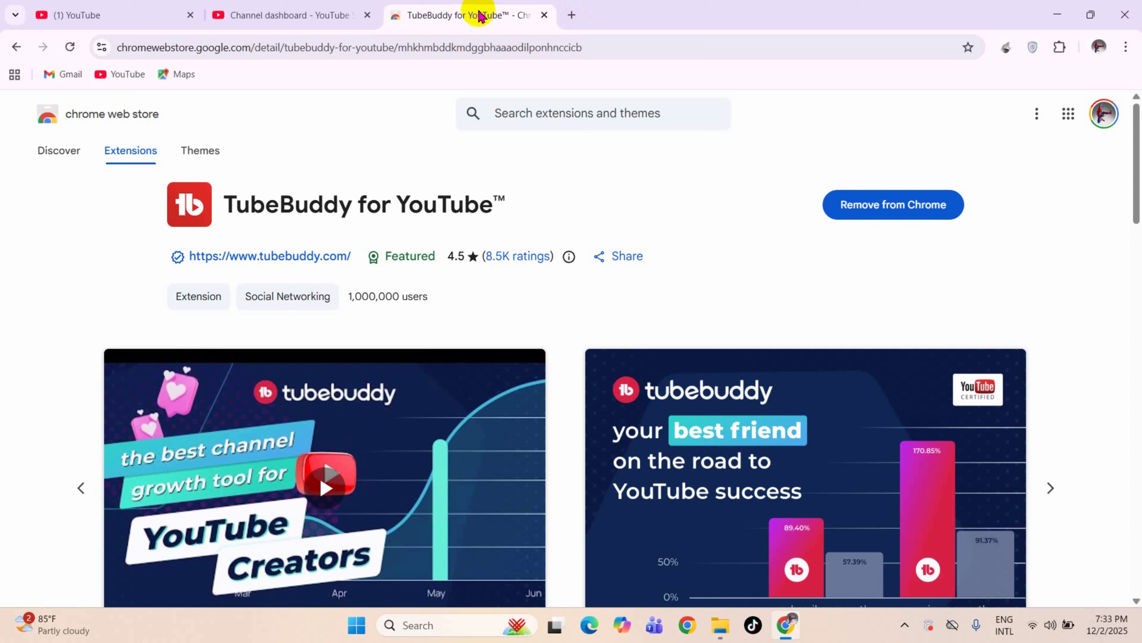
- Close the TubeBuddy store page and the Studio dashboard page, and open the channel's own videos from the YouTube home page
{"action": "left_click", "coordinate": [544, 16]}
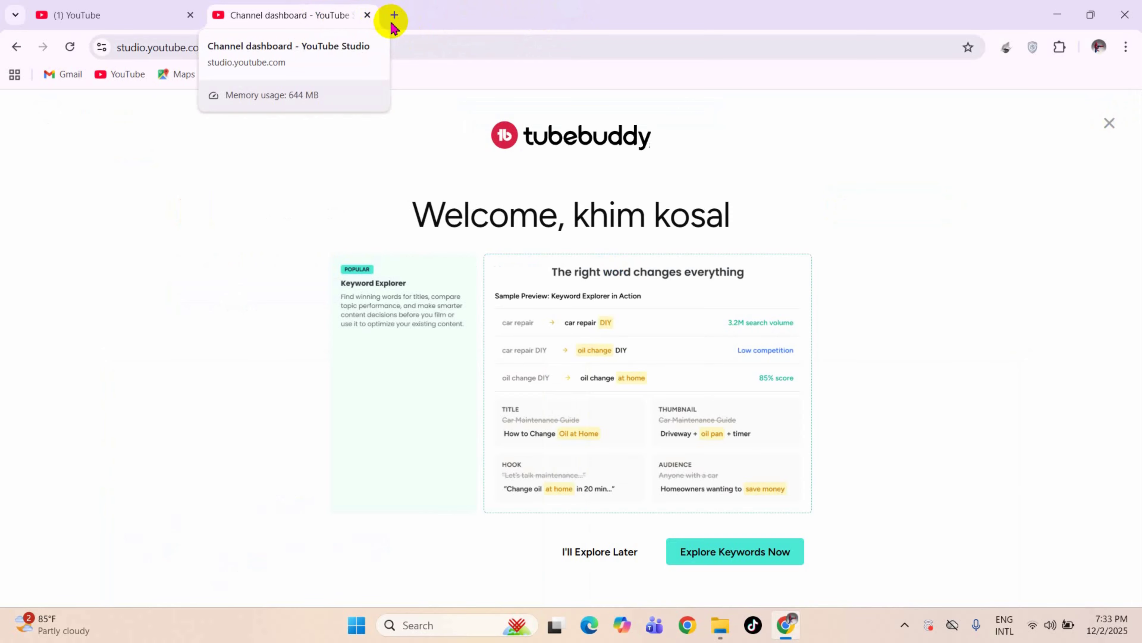
{"action": "left_click", "coordinate": [367, 14]}
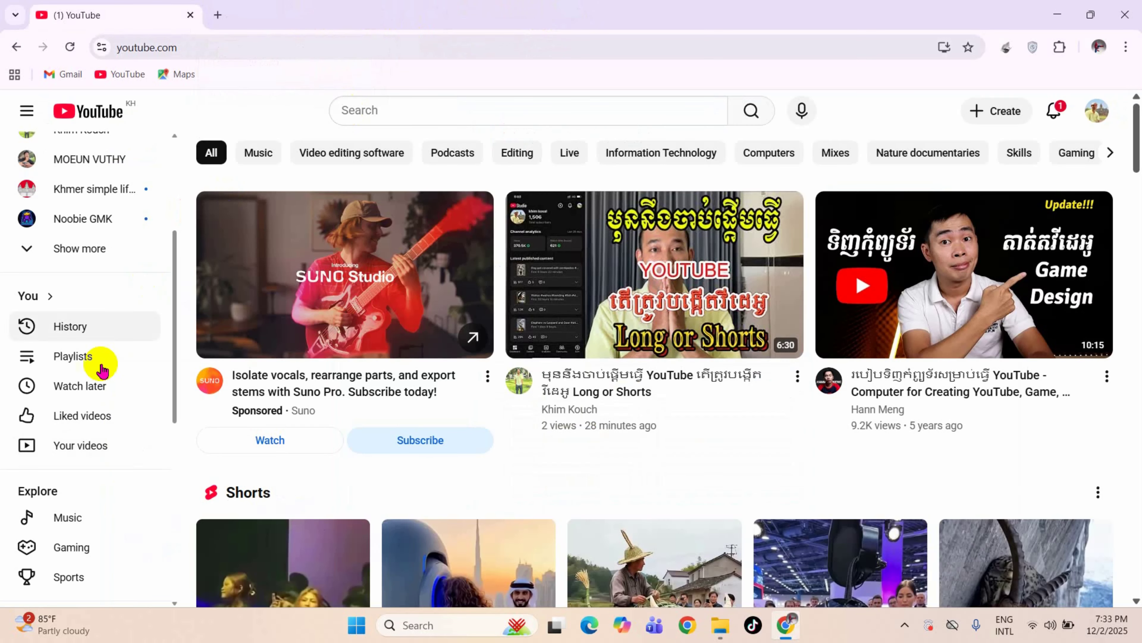
{"action": "left_click", "coordinate": [87, 454]}
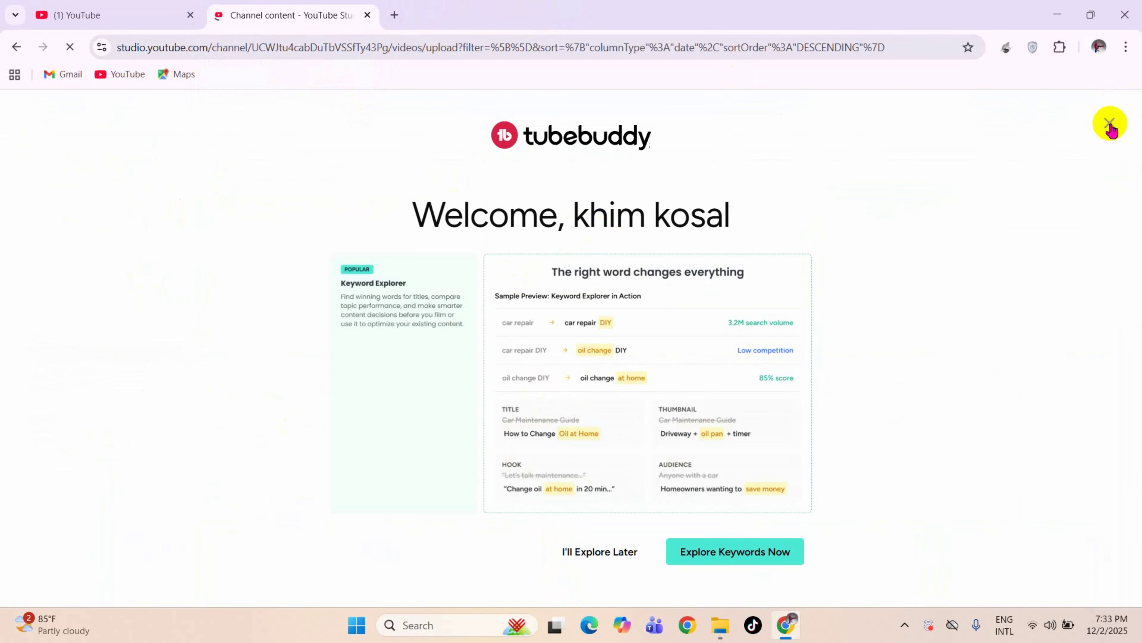
- Dismiss TubeBuddy's welcome screen and its Related Video Manager promotion over the channel content page
{"action": "left_click", "coordinate": [1110, 125]}
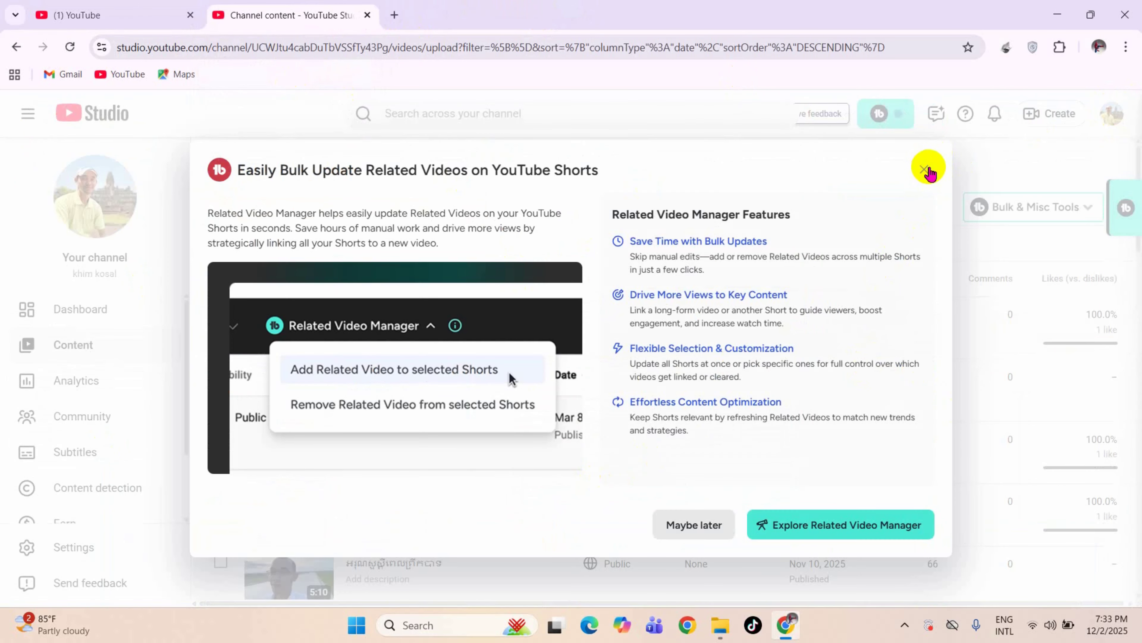
{"action": "left_click", "coordinate": [927, 170]}
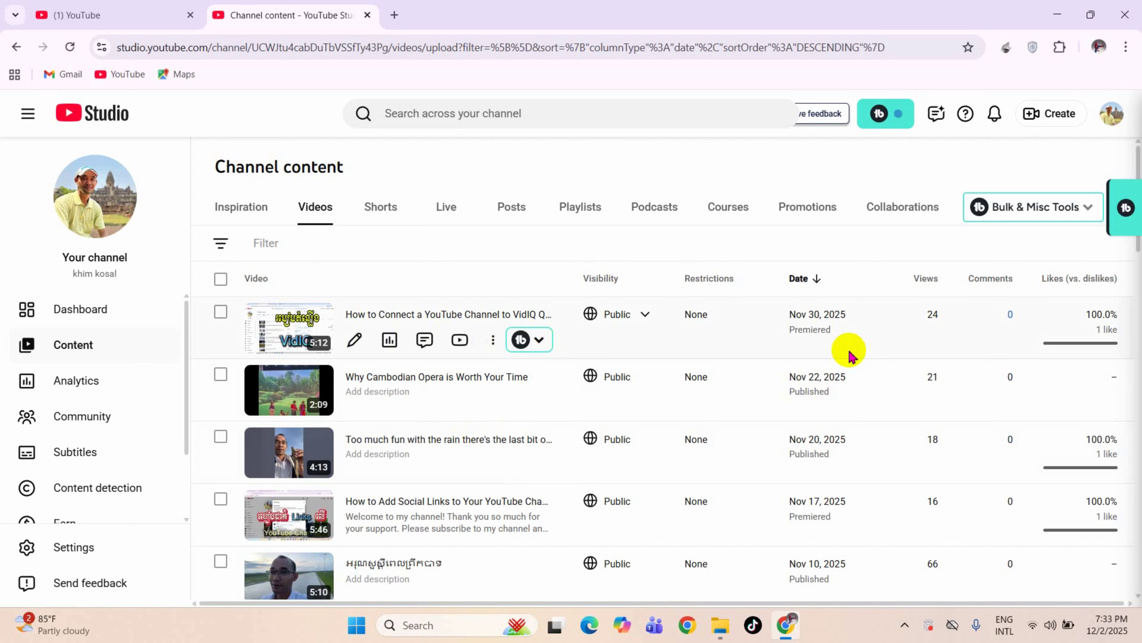
- Look over the channel dashboard, and return to the channel content to view the Shorts list with TubeBuddy's tools
{"action": "left_click", "coordinate": [89, 311]}
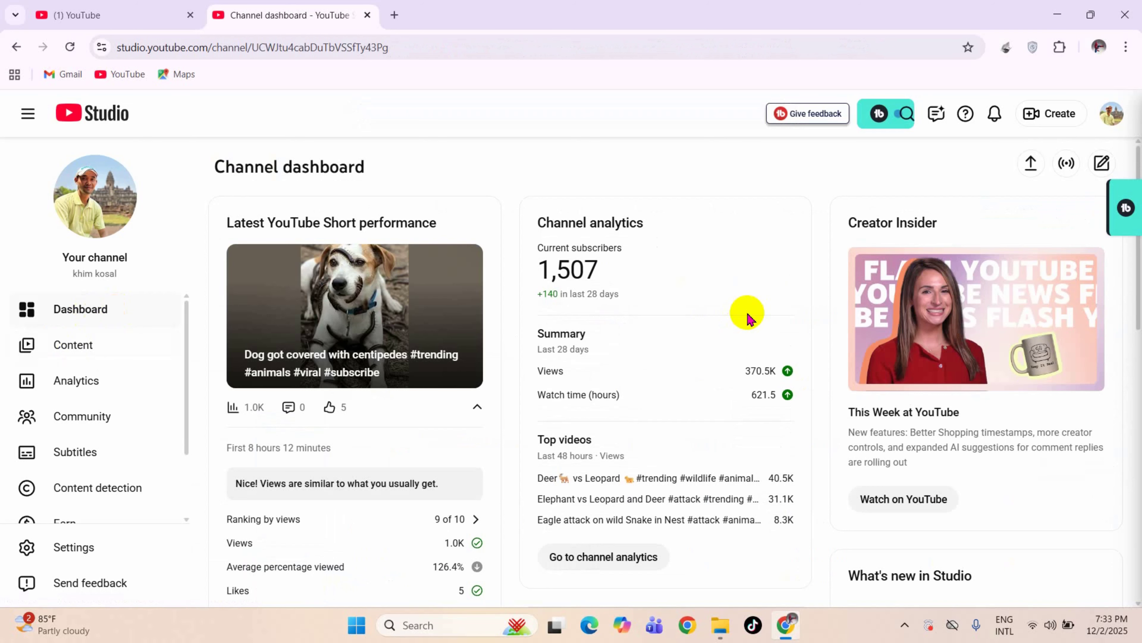
{"action": "left_click", "coordinate": [62, 345]}
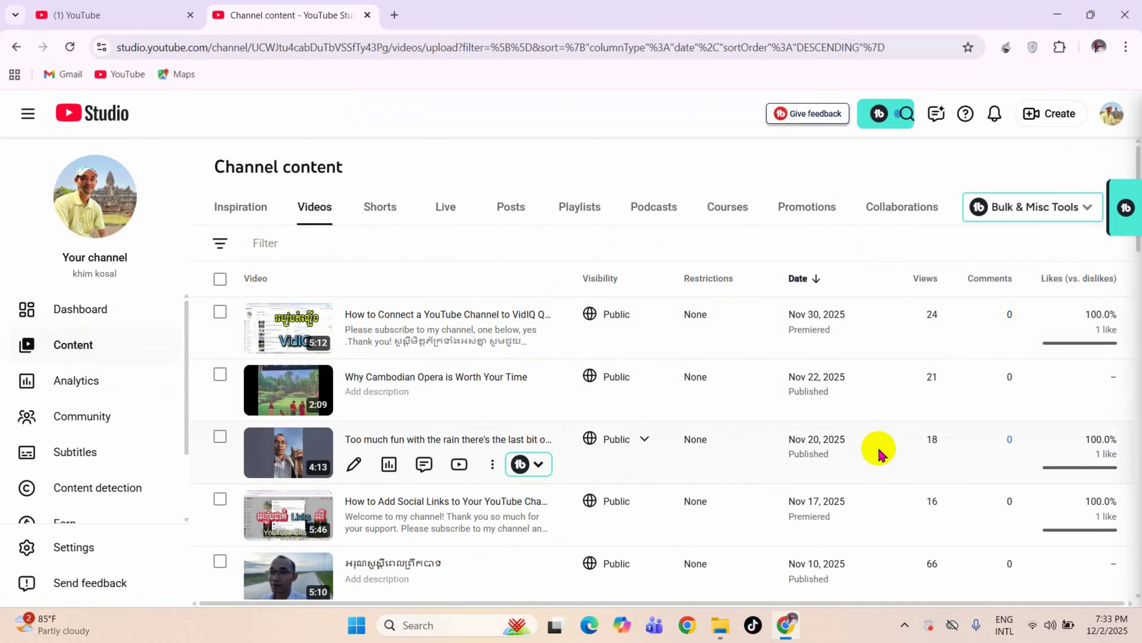
{"action": "left_click", "coordinate": [386, 210]}
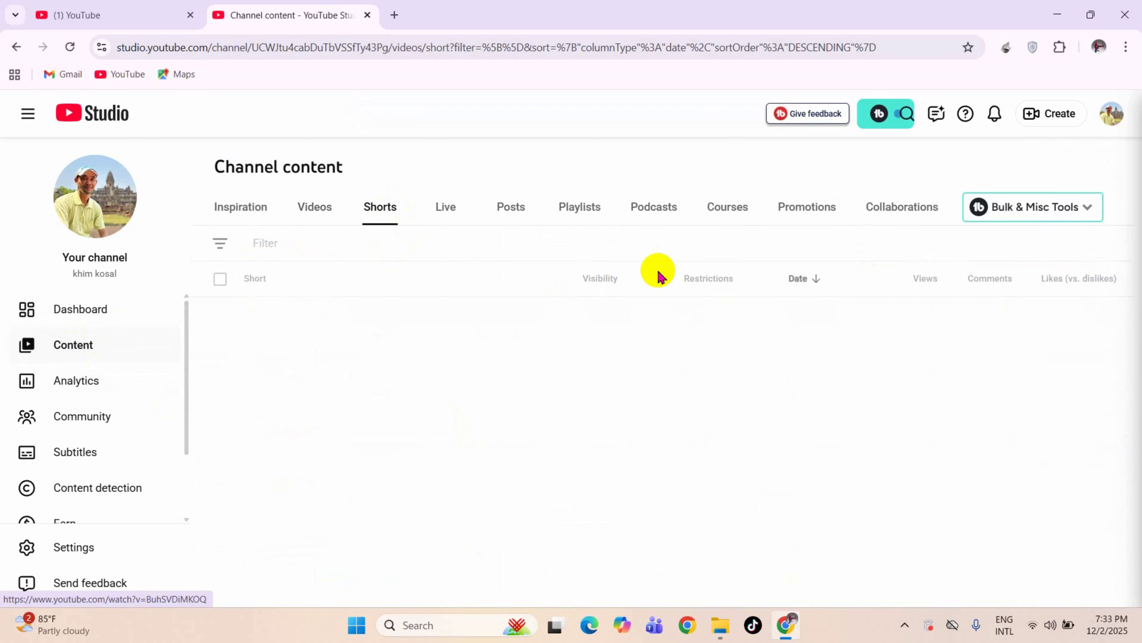